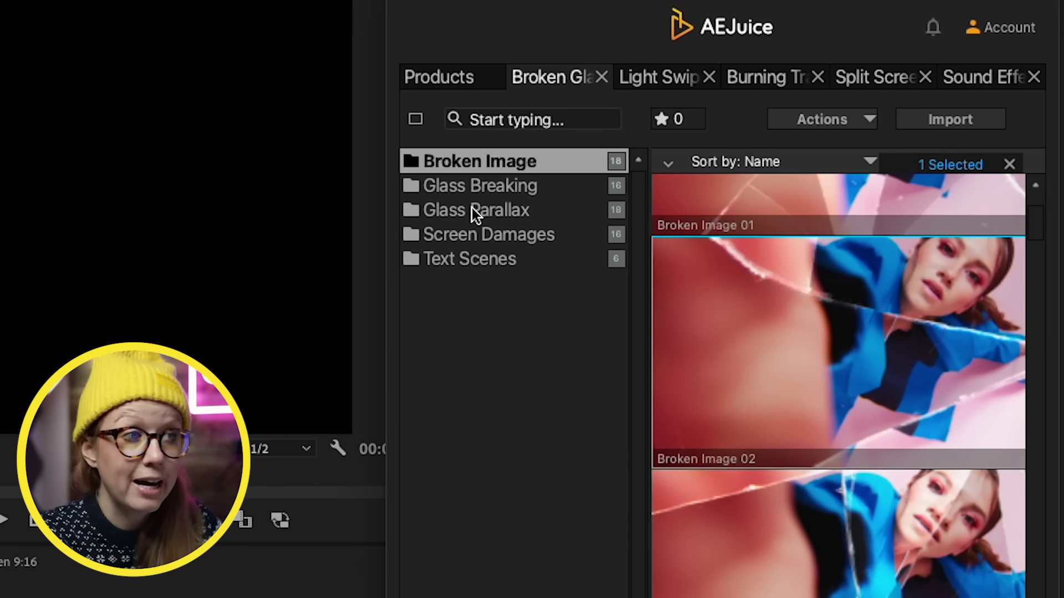
# Step: Browse the Glass Breaking, Glass Parallax, Screen Damages and Text Scenes folders, then add Glass Breaking 01
pyautogui.moveTo(787, 399)
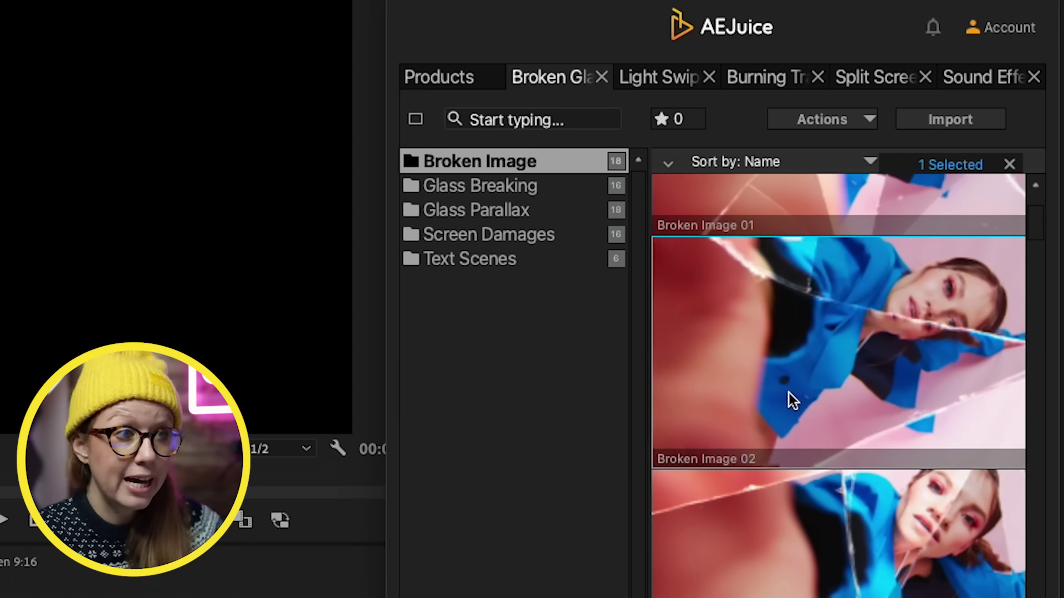
pyautogui.click(477, 187)
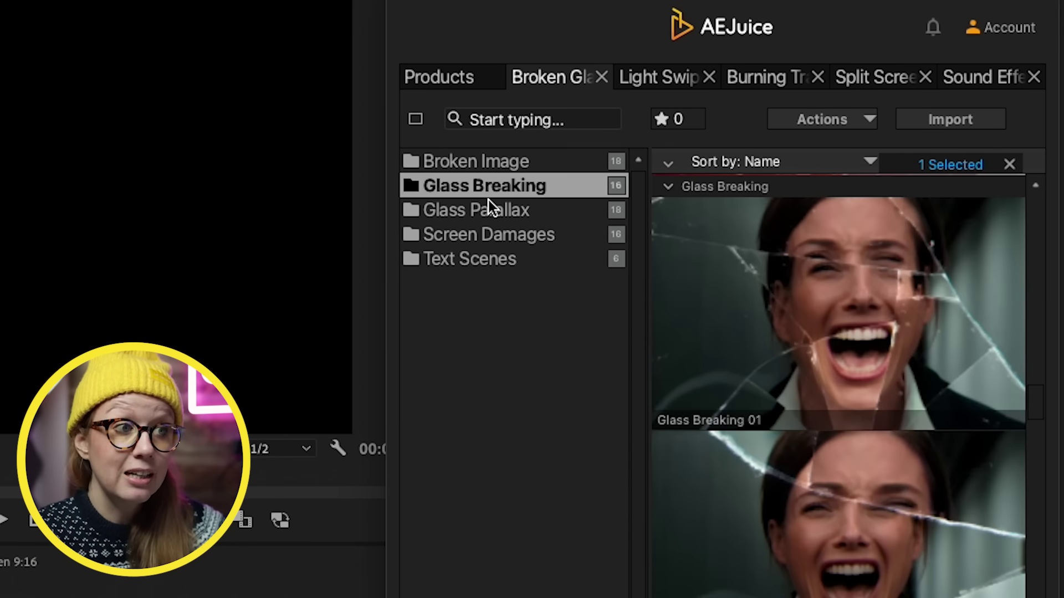
pyautogui.moveTo(764, 537)
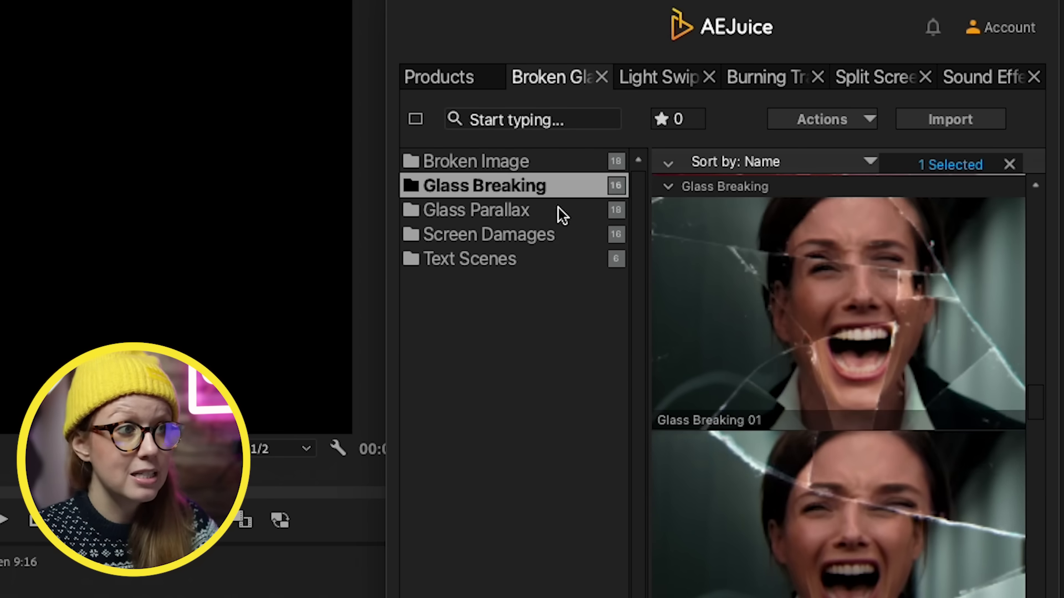
pyautogui.click(494, 216)
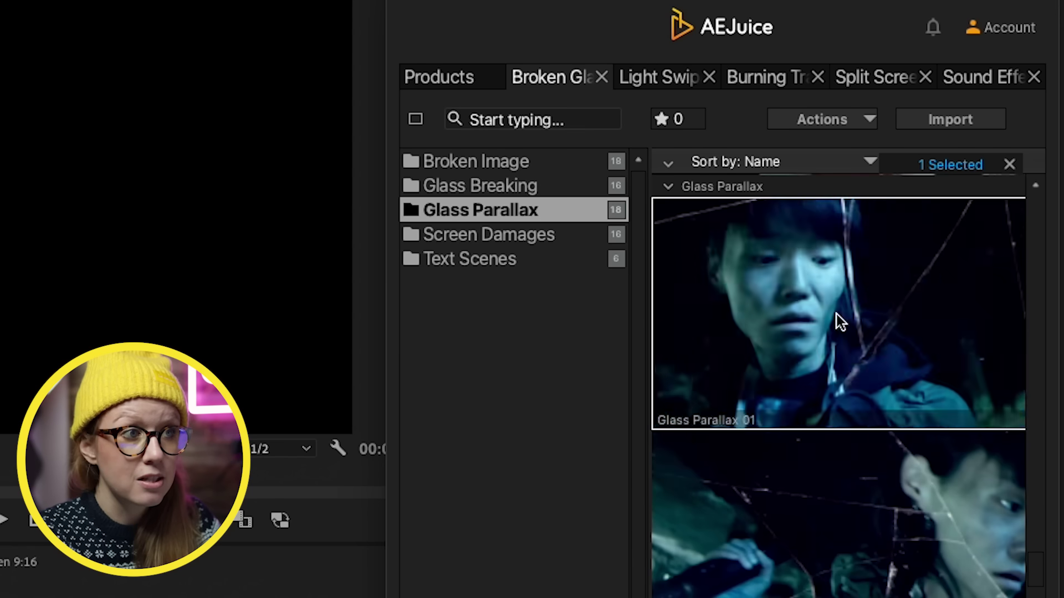
pyautogui.click(615, 264)
pyautogui.click(550, 235)
pyautogui.press('Down')
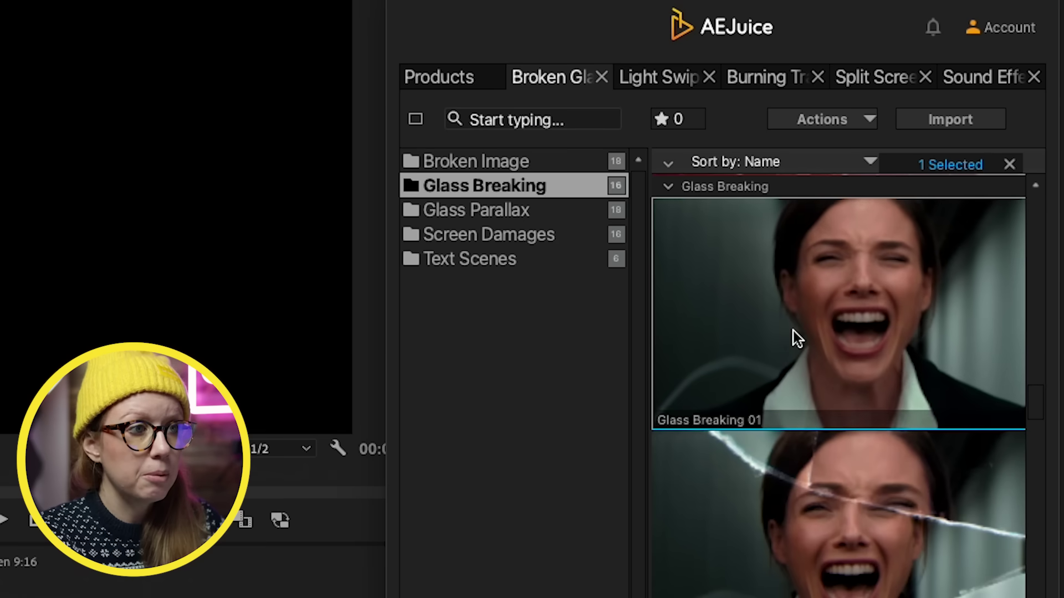
pyautogui.doubleClick(794, 332)
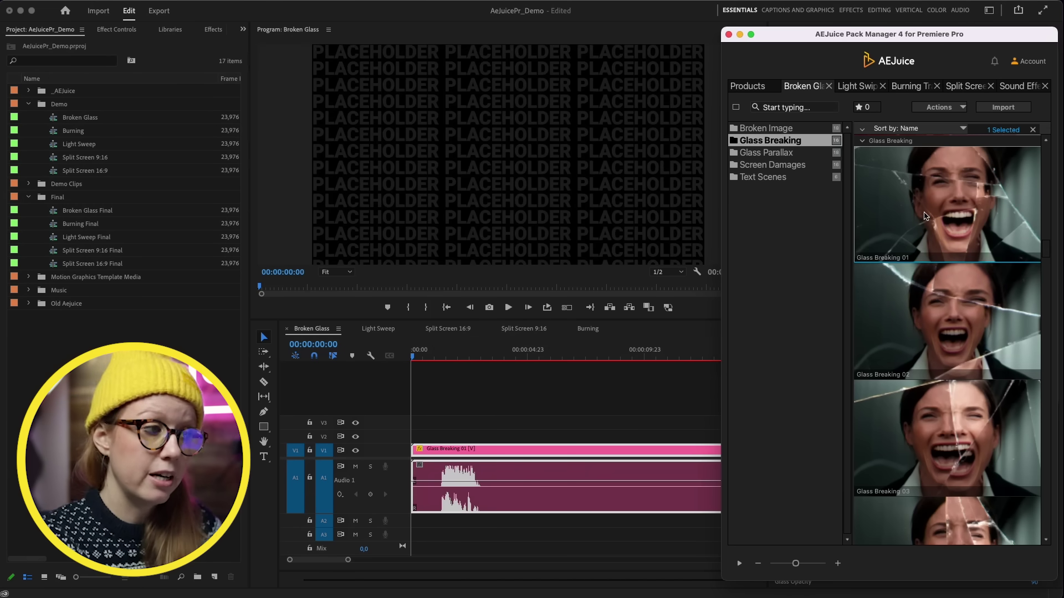
# Step: Return to Premiere, tighten the timeline scale, and bring up the Glass Breaking Placeholder's options menu
pyautogui.click(464, 423)
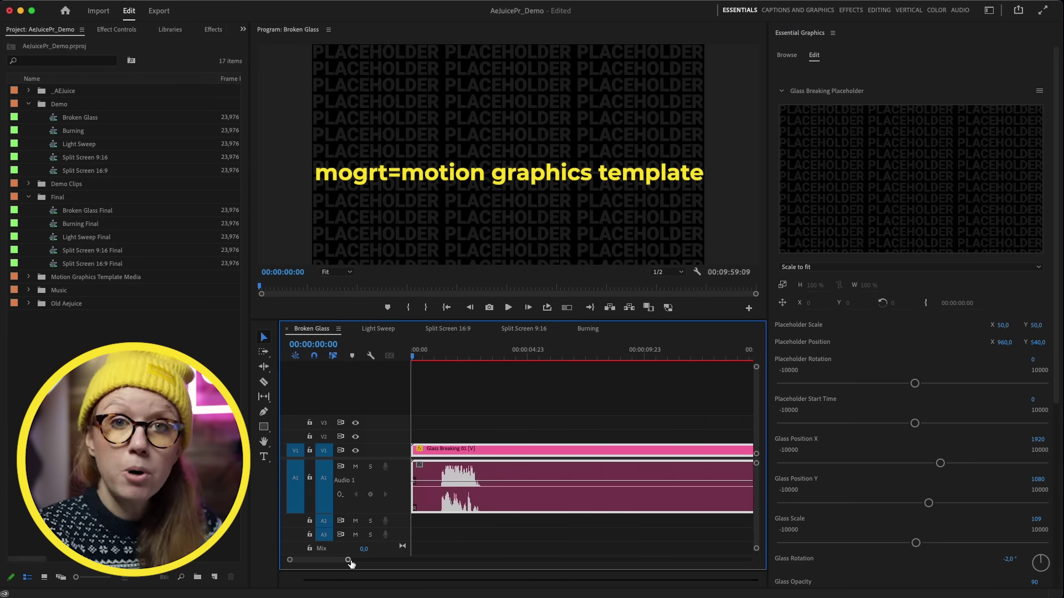
pyautogui.moveTo(349, 561); pyautogui.dragTo(360, 561)
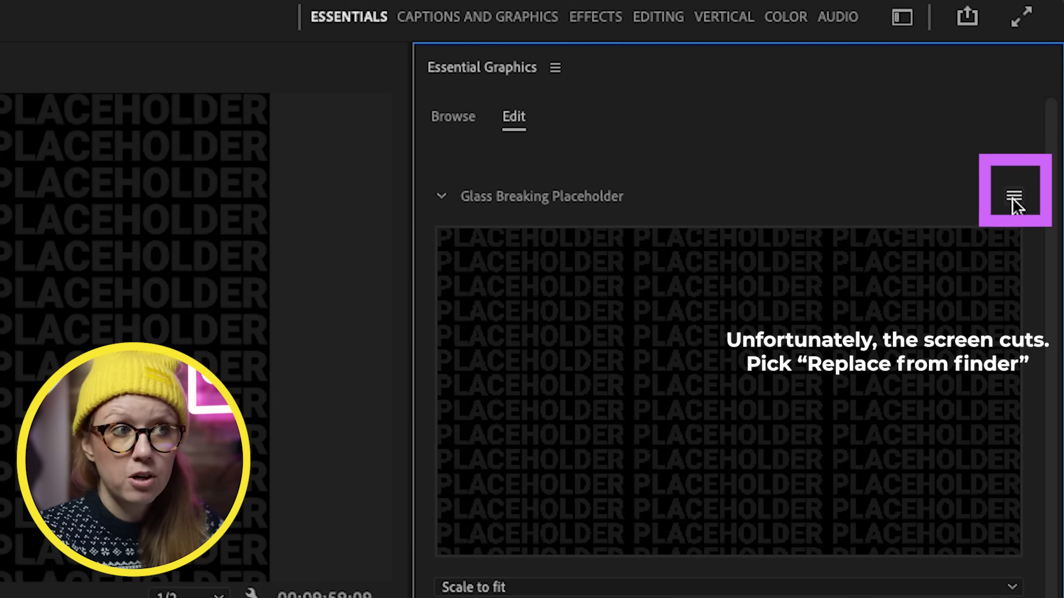
pyautogui.click(1029, 142)
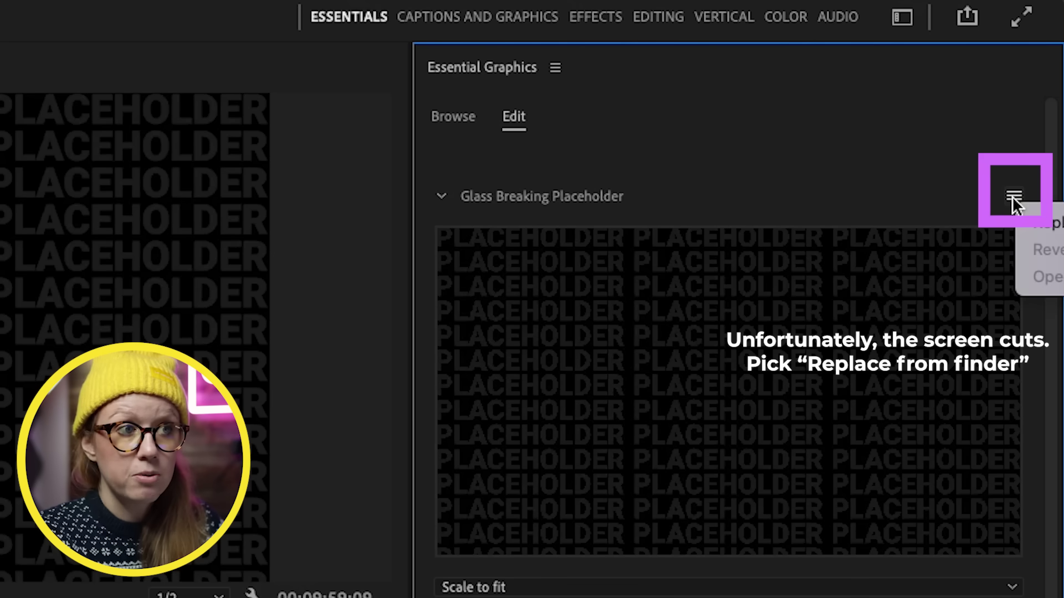
# Step: Replace the placeholder with the Pov_Boxing .mp4 clip and scrub through to preview the boxer
pyautogui.click(1023, 226)
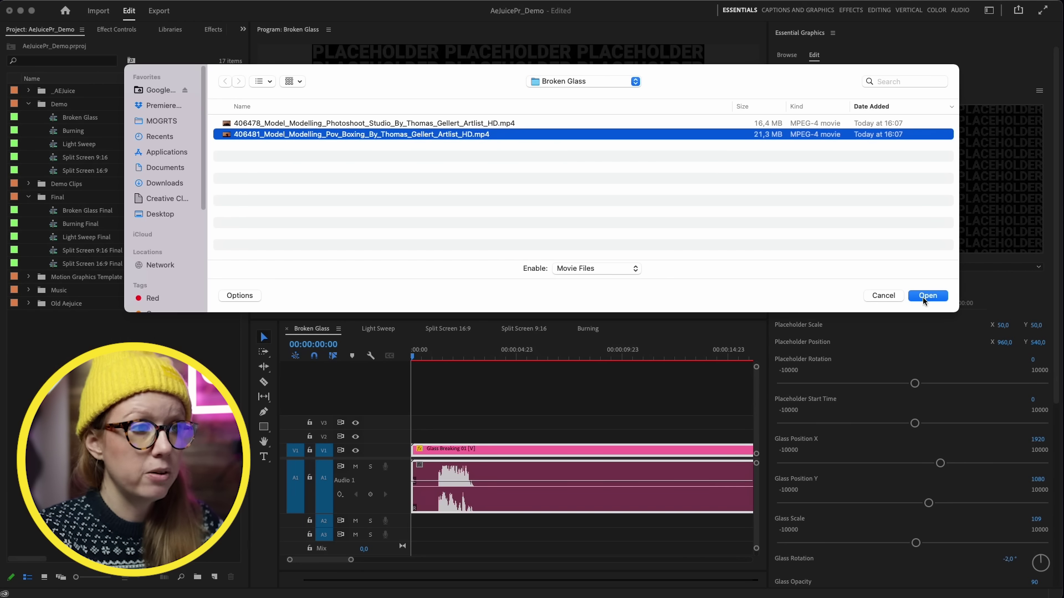
pyautogui.click(924, 297)
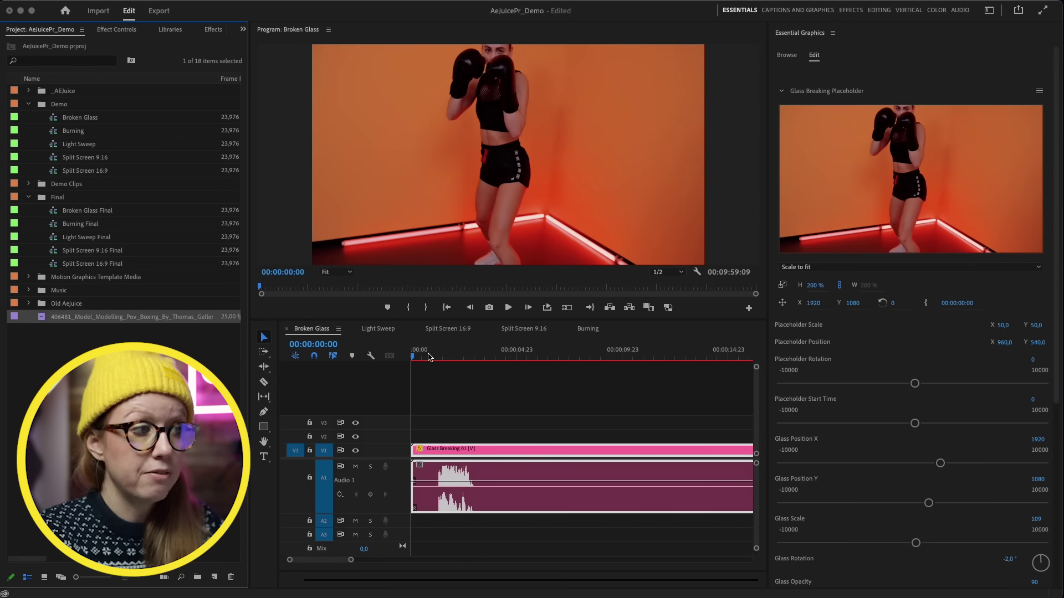
pyautogui.moveTo(427, 356); pyautogui.dragTo(442, 356)
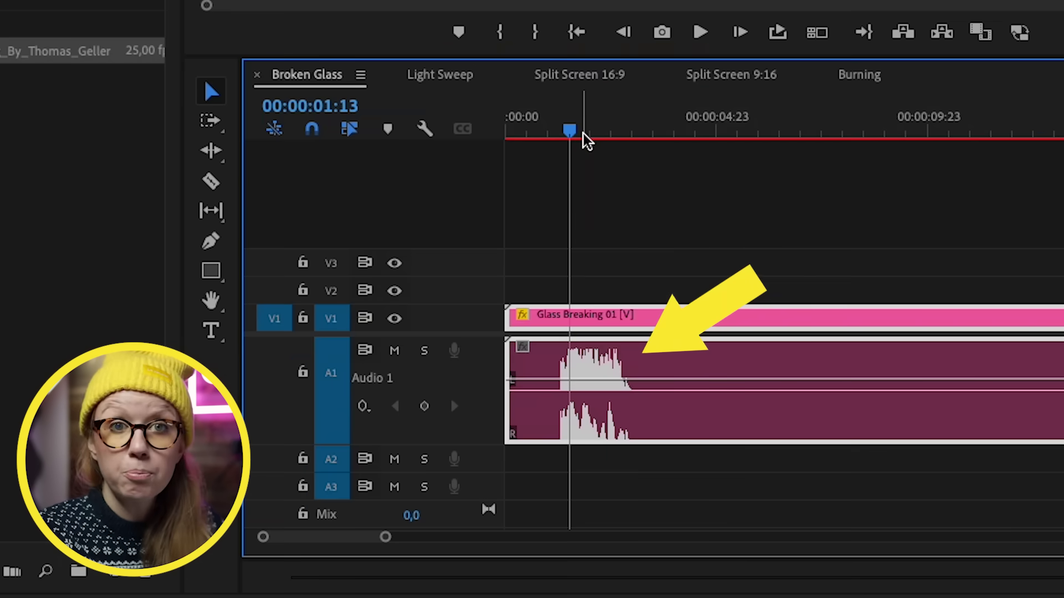
pyautogui.moveTo(583, 134); pyautogui.dragTo(537, 135)
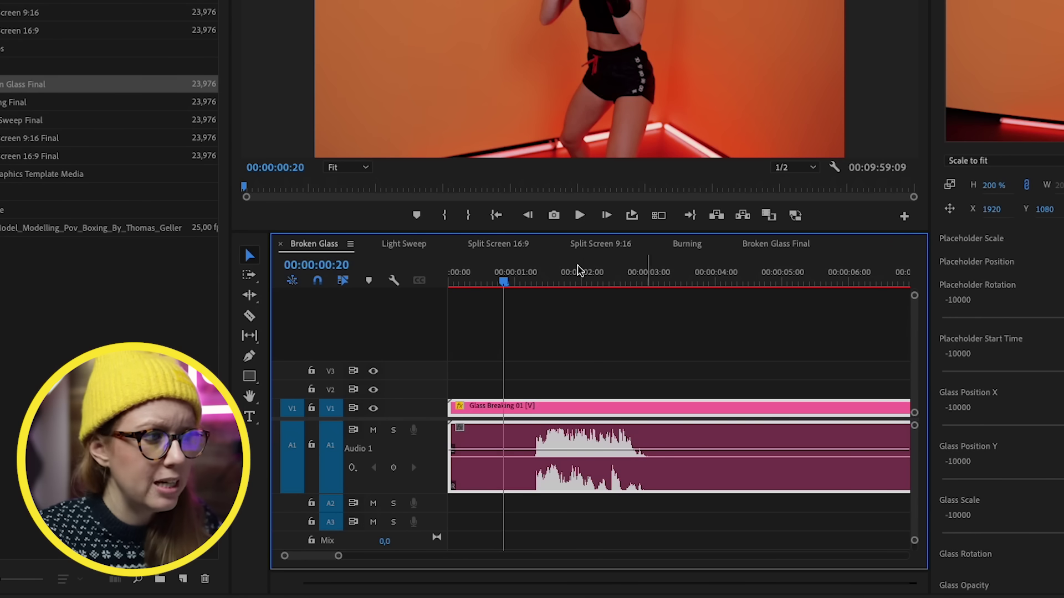
# Step: Cut the glass-break clip at 00:00:00:20 and ripple-delete the opening piece
pyautogui.moveTo(508, 282); pyautogui.dragTo(504, 283)
pyautogui.press('c')
pyautogui.click(504, 413)
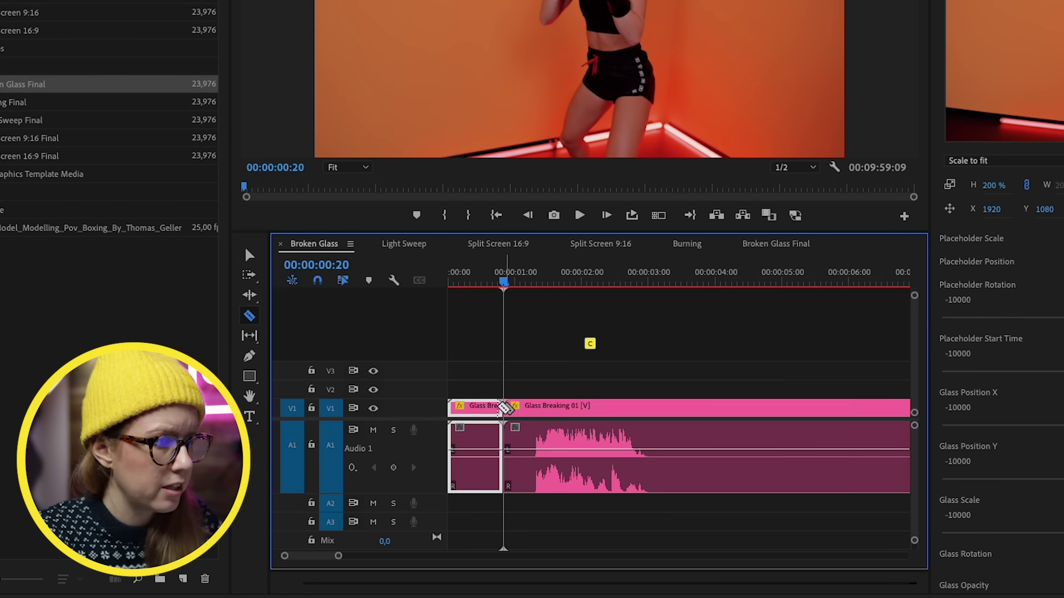
pyautogui.press('v')
pyautogui.press('Delete')
pyautogui.click(477, 408)
pyautogui.press('Delete')
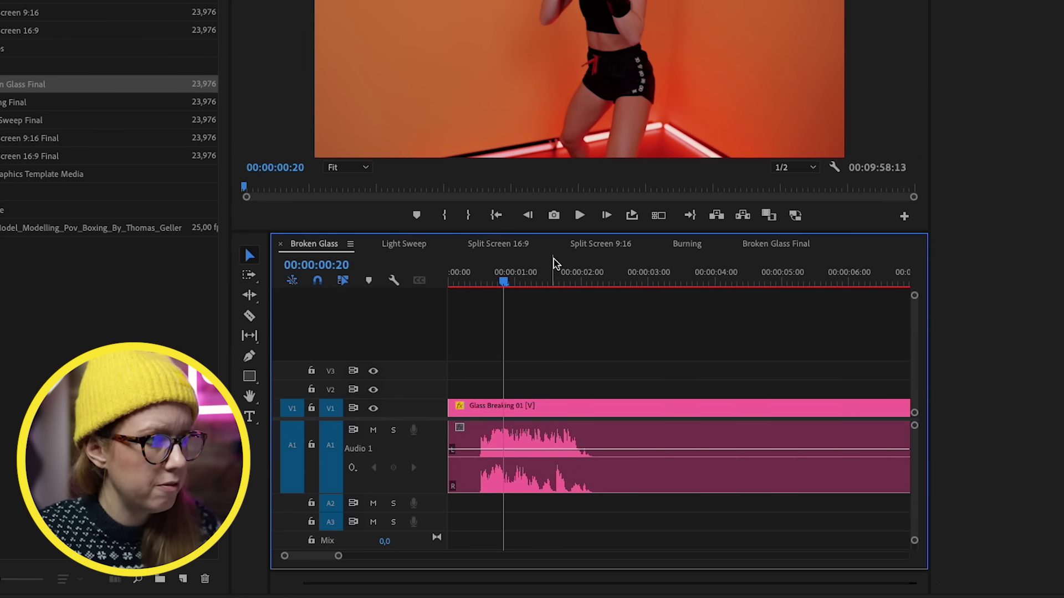
# Step: Remove the clip's tail after the glass break and render a preview of the sequence
pyautogui.click(600, 282)
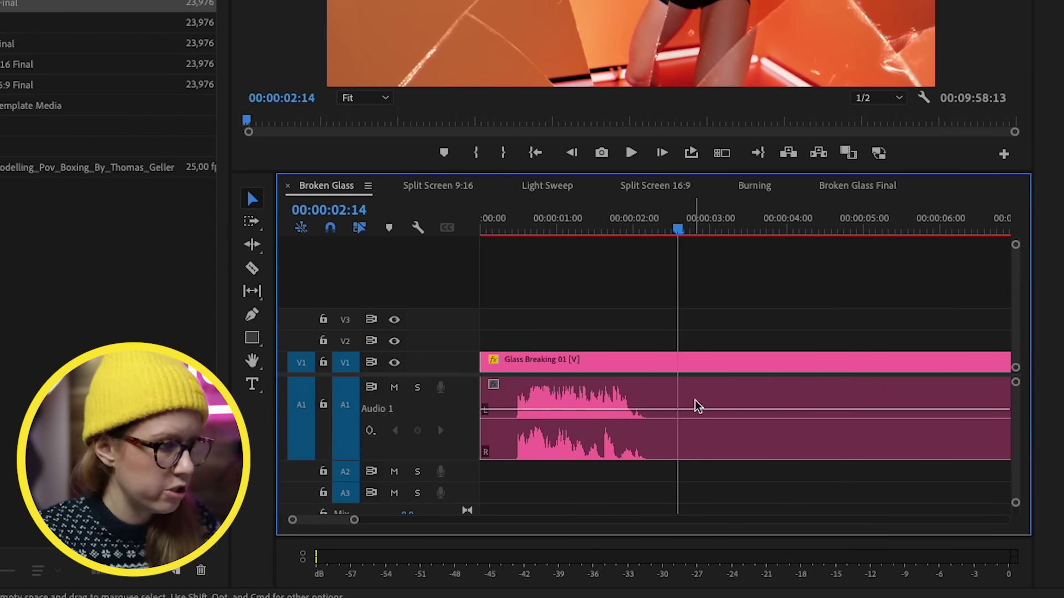
pyautogui.press('v')
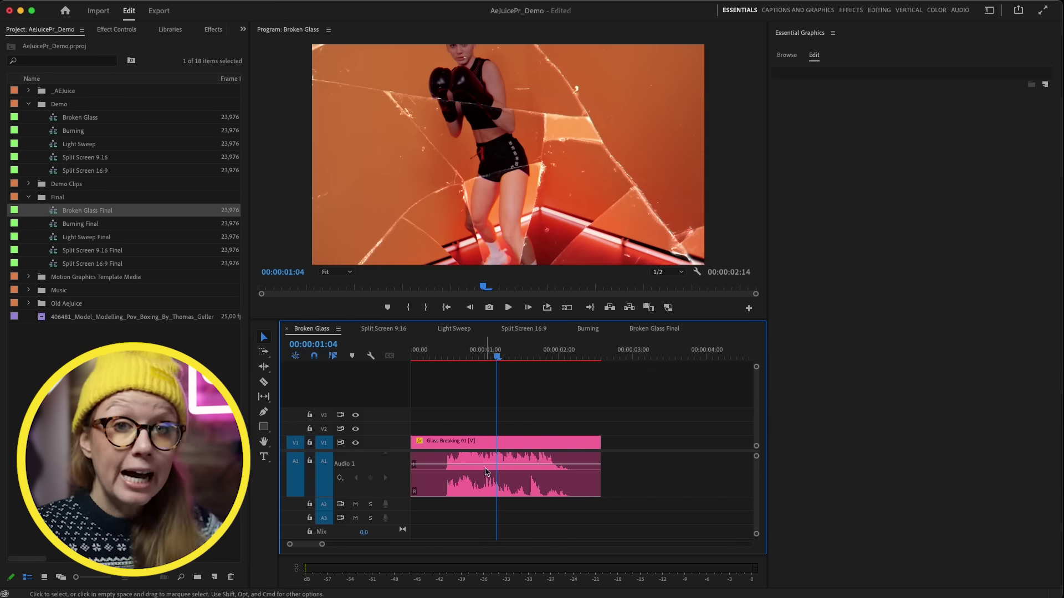
pyautogui.click(502, 439)
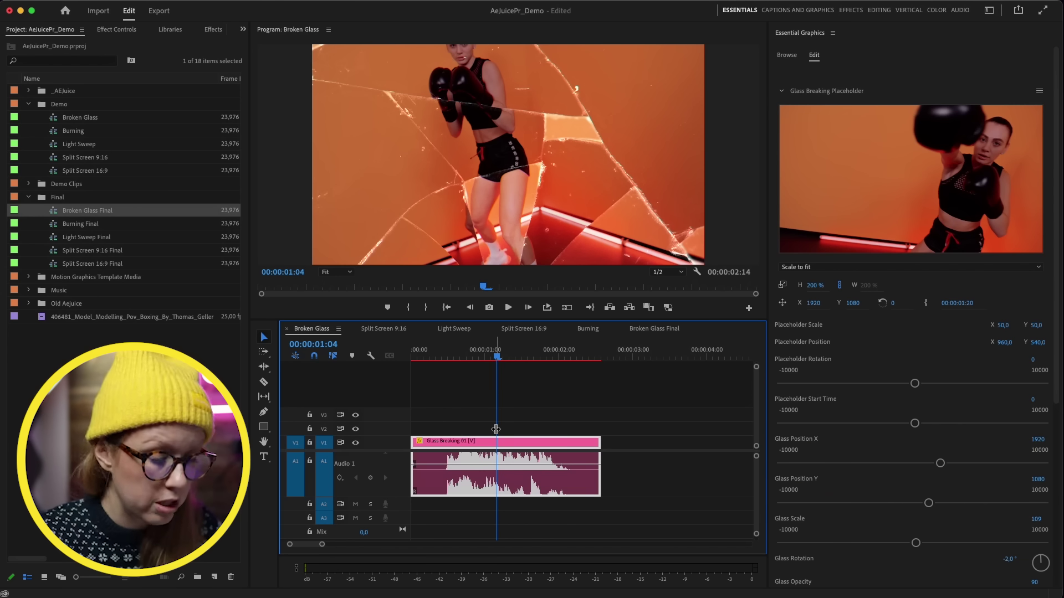
pyautogui.press('Return')
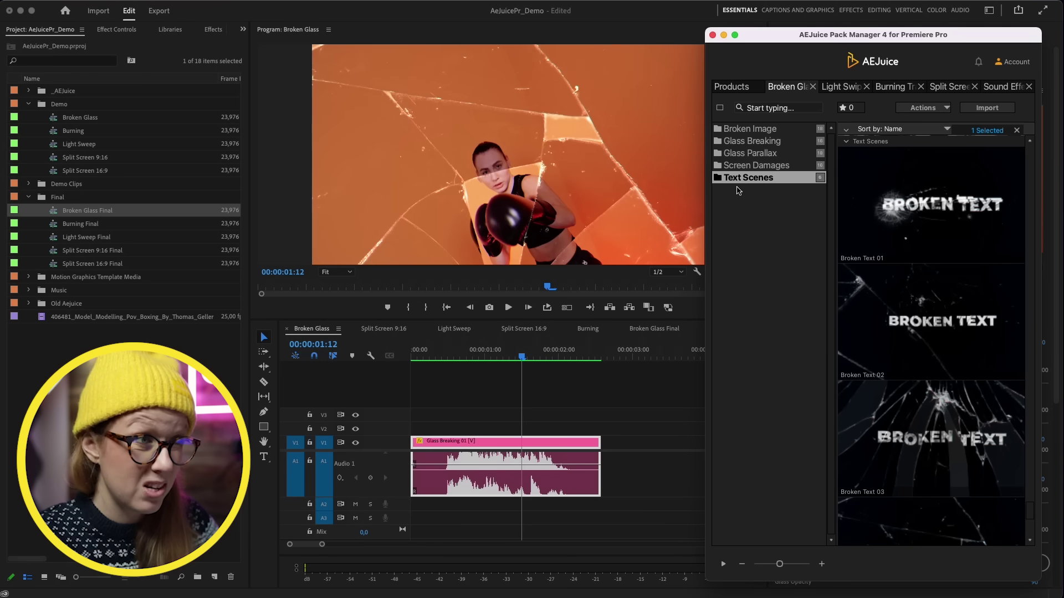
# Step: Place Broken Text 01 on V2 right after the glass-break clip and zoom the timeline out
pyautogui.click(626, 356)
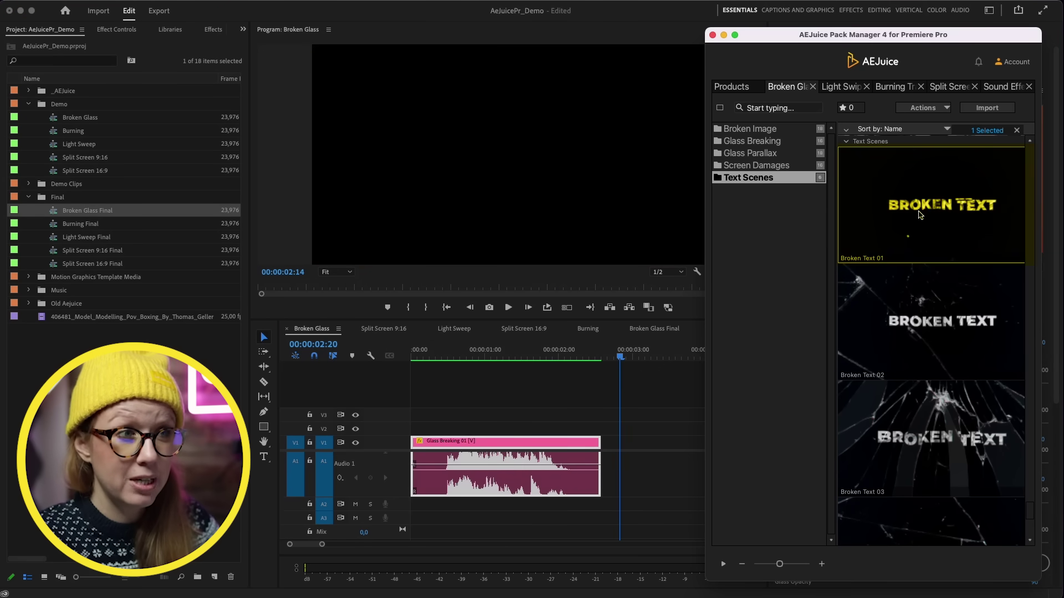
pyautogui.moveTo(917, 212); pyautogui.dragTo(691, 423)
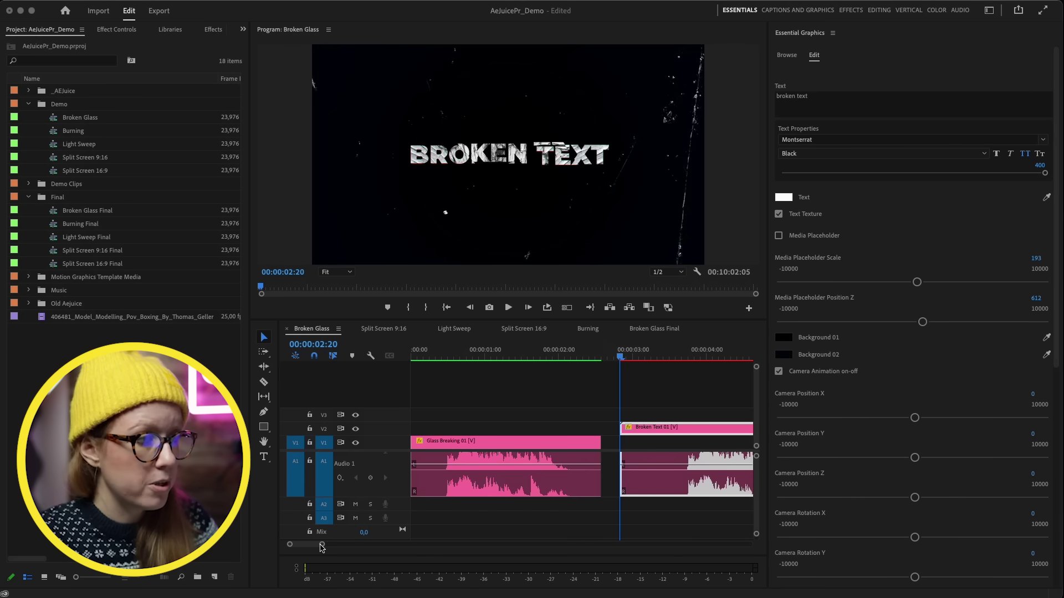
pyautogui.moveTo(321, 545); pyautogui.dragTo(328, 545)
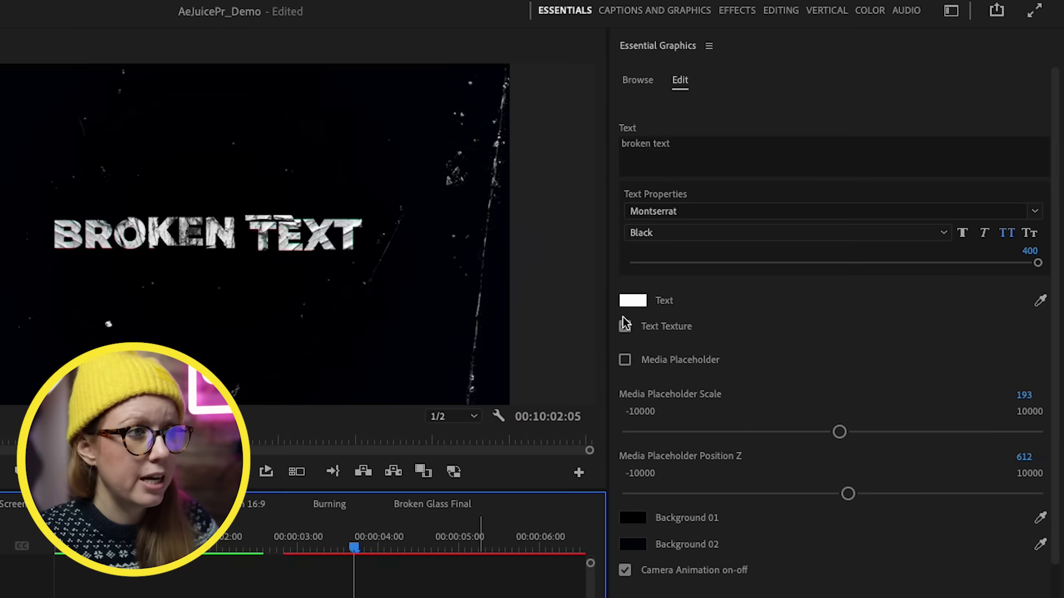
# Step: Change the title text to 'Premiere Gal', turn off Text Texture, and switch to the Light Sweep sequence
pyautogui.click(816, 93)
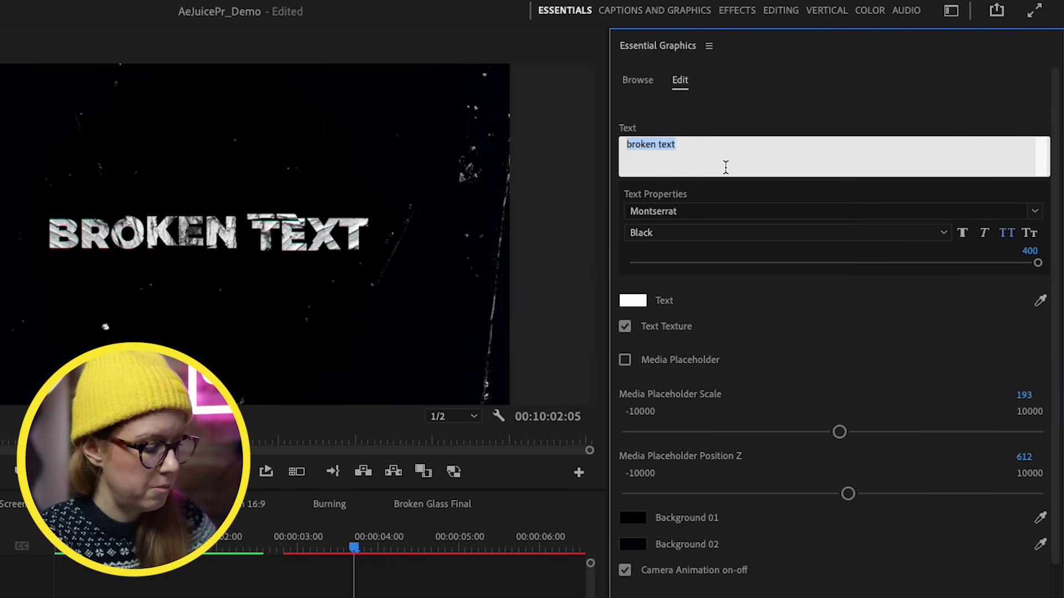
pyautogui.write('Premiere G')
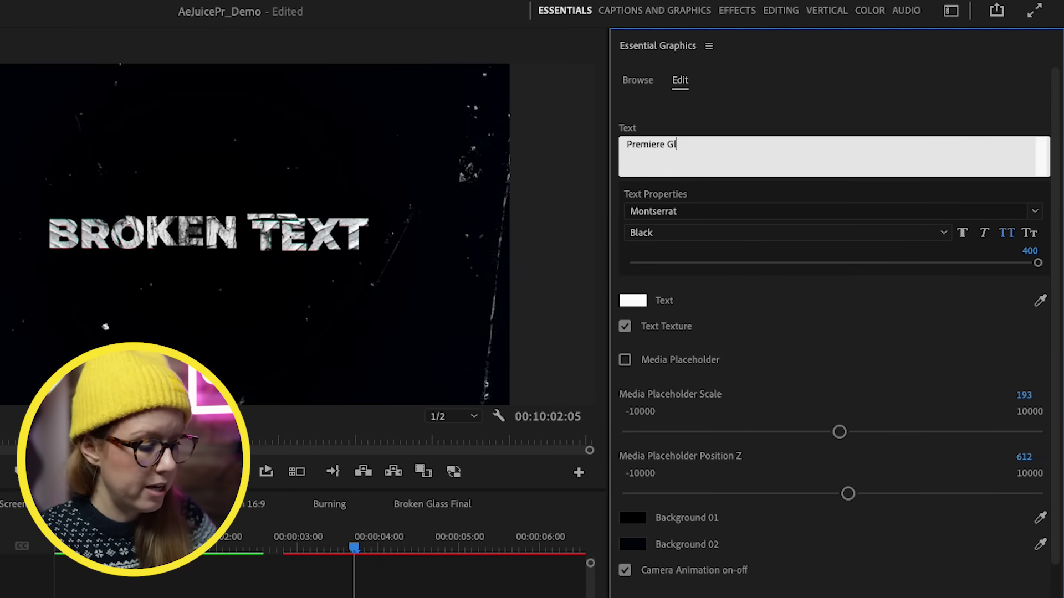
pyautogui.write('al')
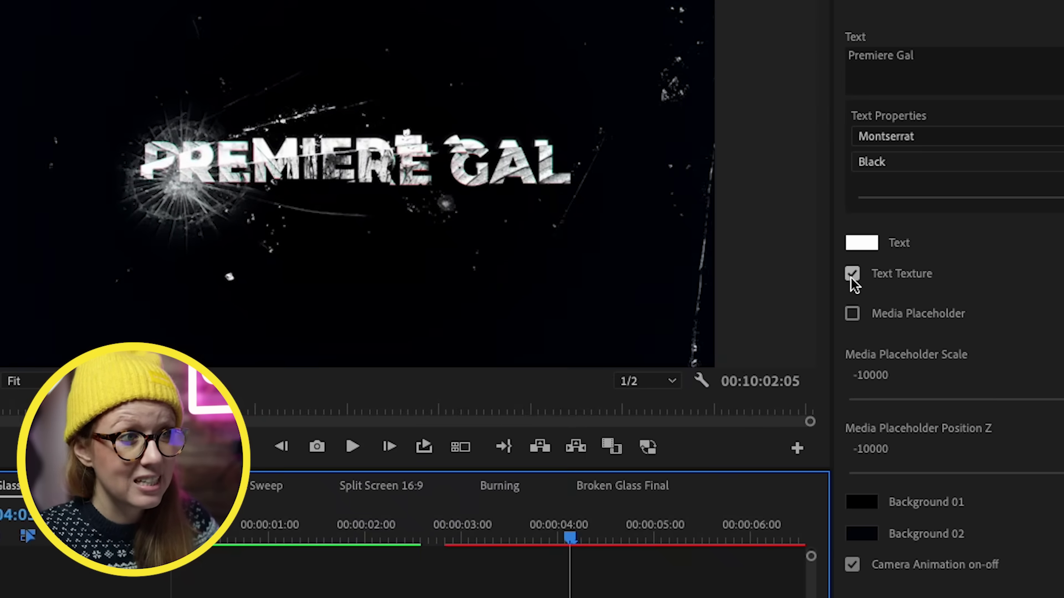
pyautogui.click(850, 275)
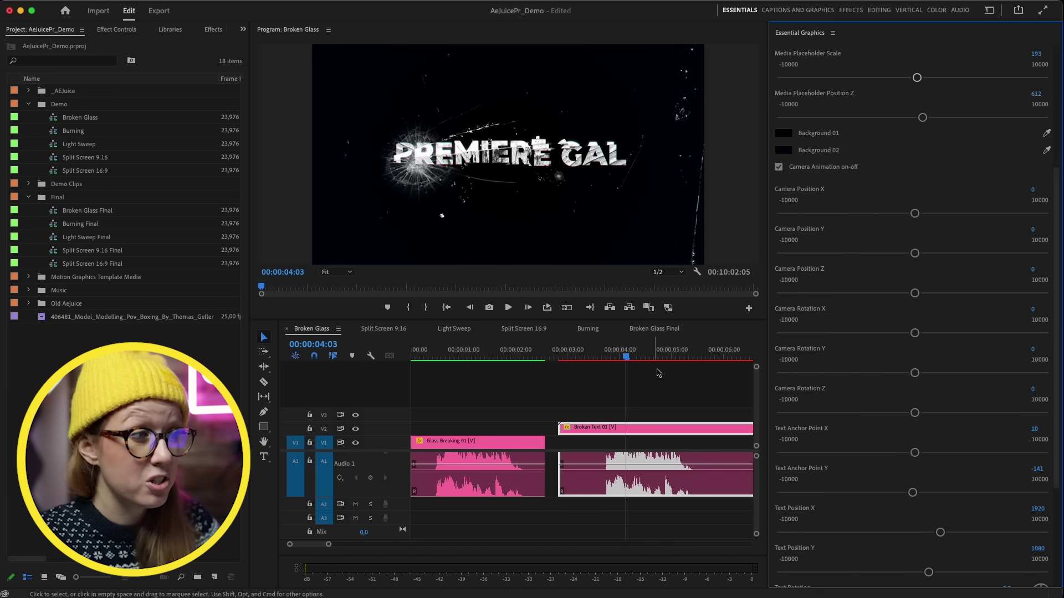
pyautogui.click(647, 329)
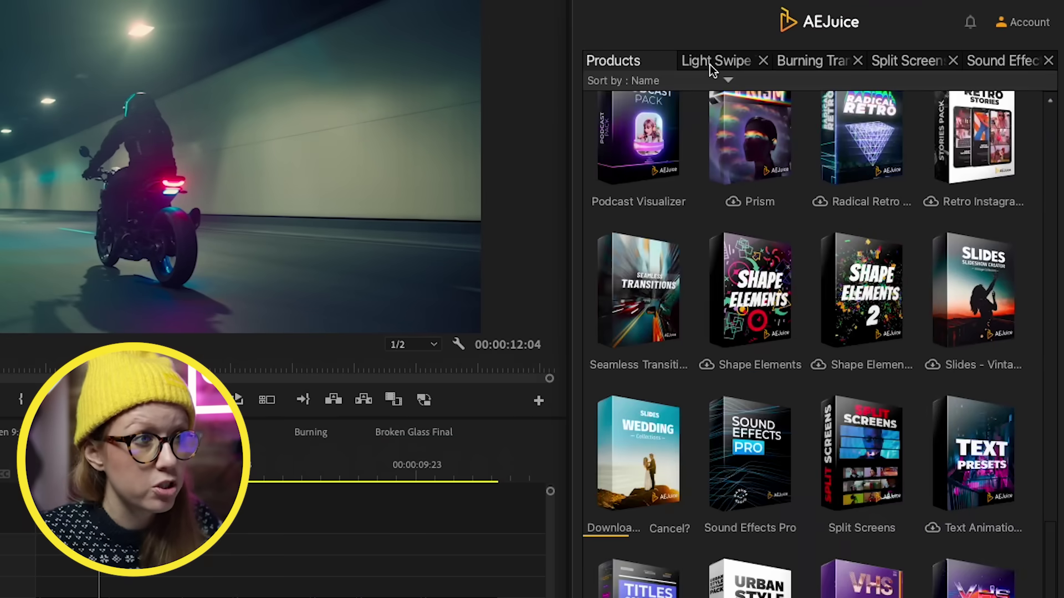
# Step: Show the Light Swipe transitions collection and scroll through its previews
pyautogui.click(710, 65)
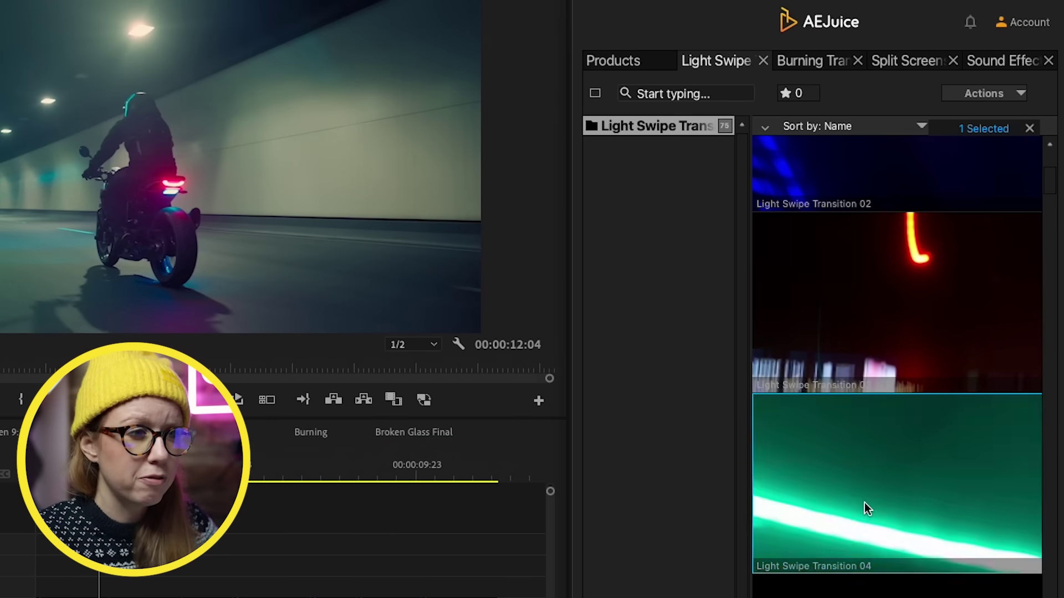
pyautogui.scroll(-6, 863, 504)
pyautogui.scroll(-6, 795, 557)
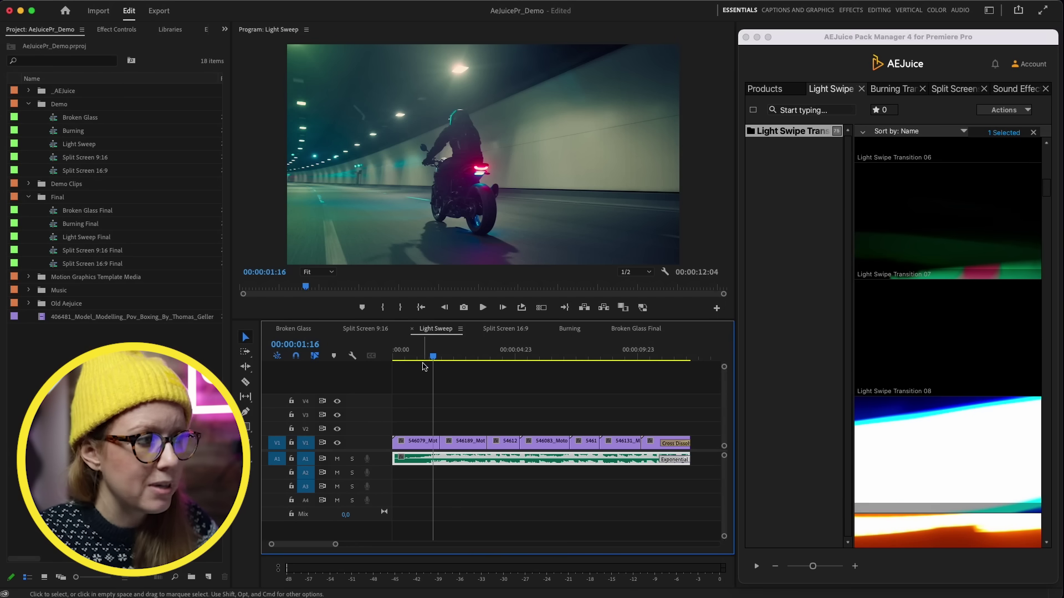
# Step: Play the Light Sweep sequence from the start, then park the playhead near the first cut
pyautogui.moveTo(427, 355); pyautogui.dragTo(396, 374)
pyautogui.press('space')
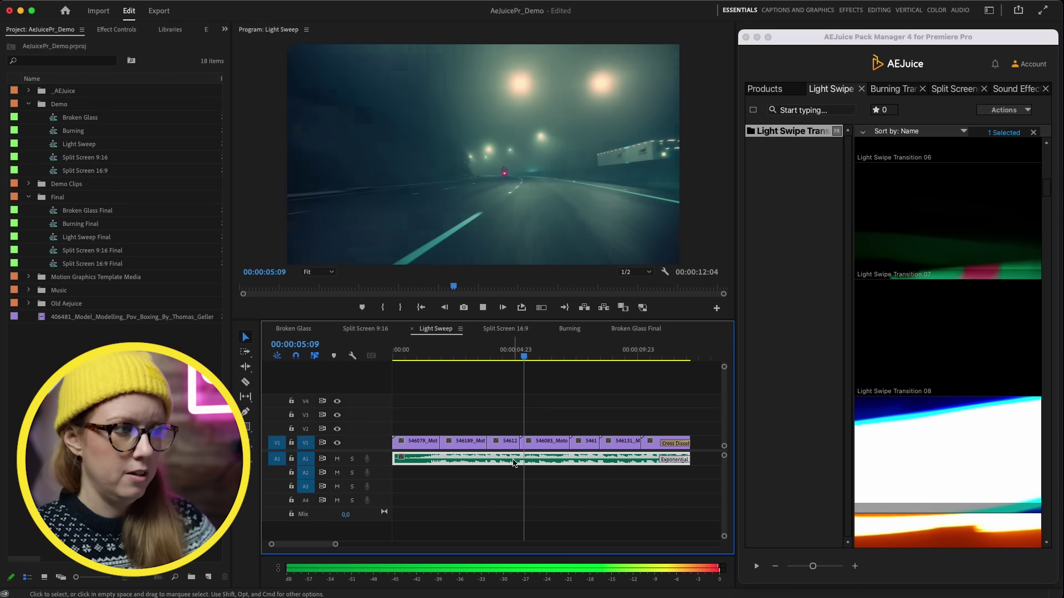
pyautogui.press('space')
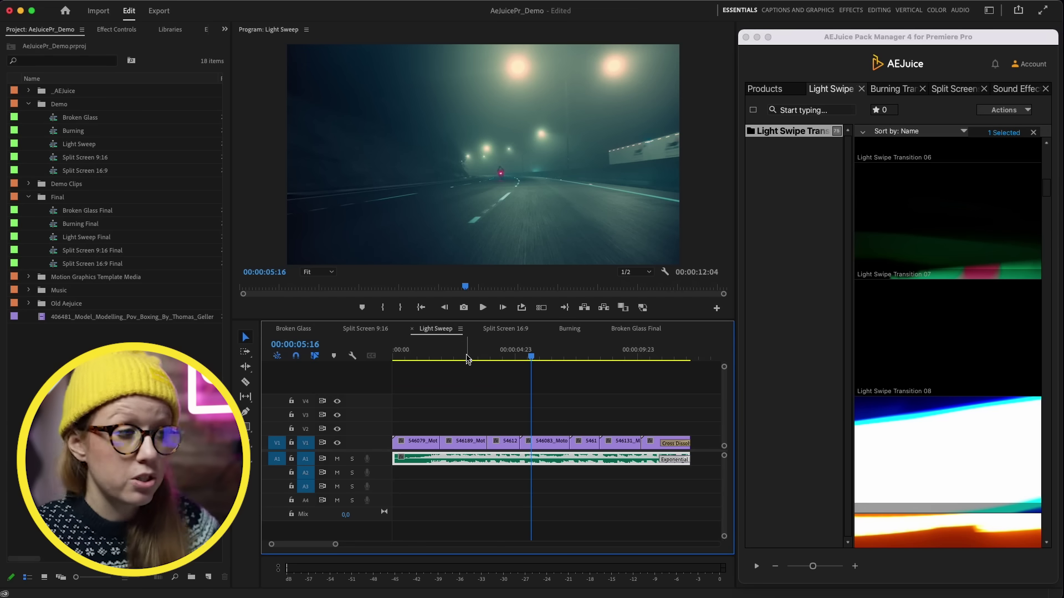
pyautogui.click(448, 353)
# Step: Set the playhead on the first cut at 00:00:01:21 and insert Light Swipe Transition 46 there
pyautogui.moveTo(442, 356); pyautogui.dragTo(439, 357)
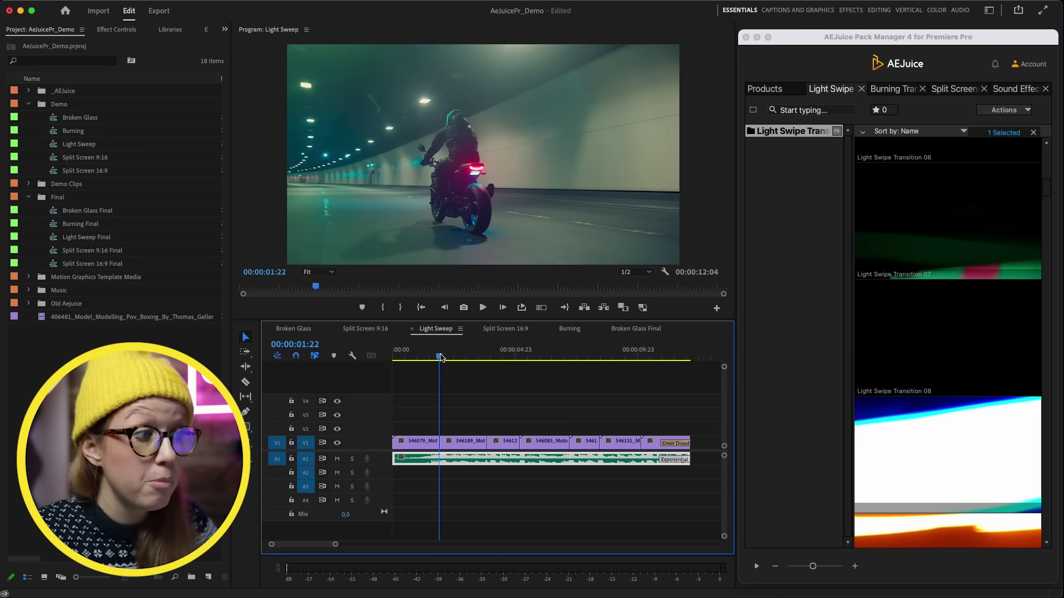
pyautogui.scroll(-10, 925, 335)
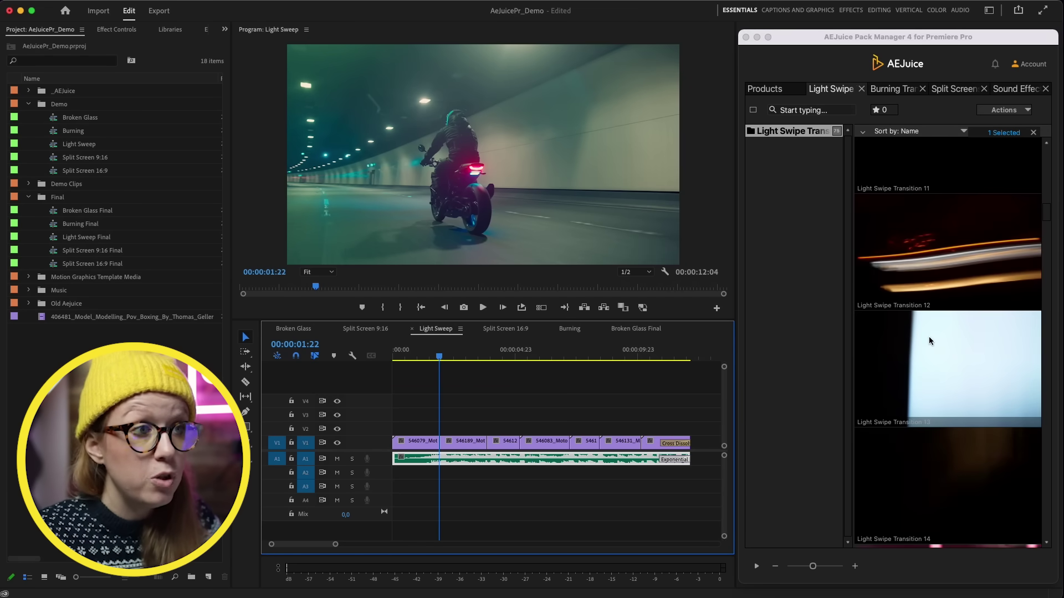
pyautogui.scroll(-5, 929, 347)
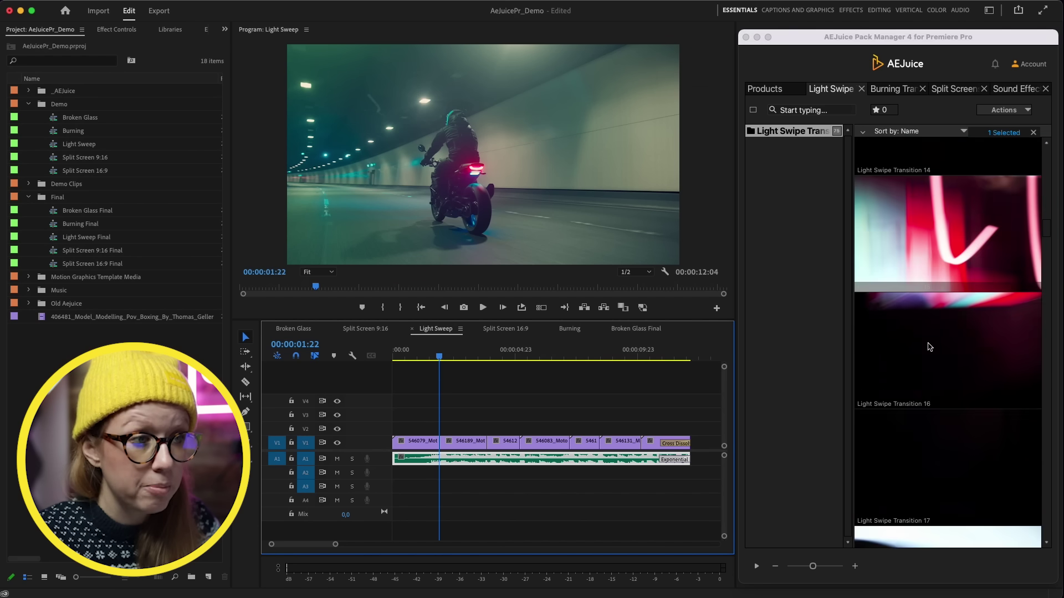
pyautogui.click(422, 355)
pyautogui.press('space')
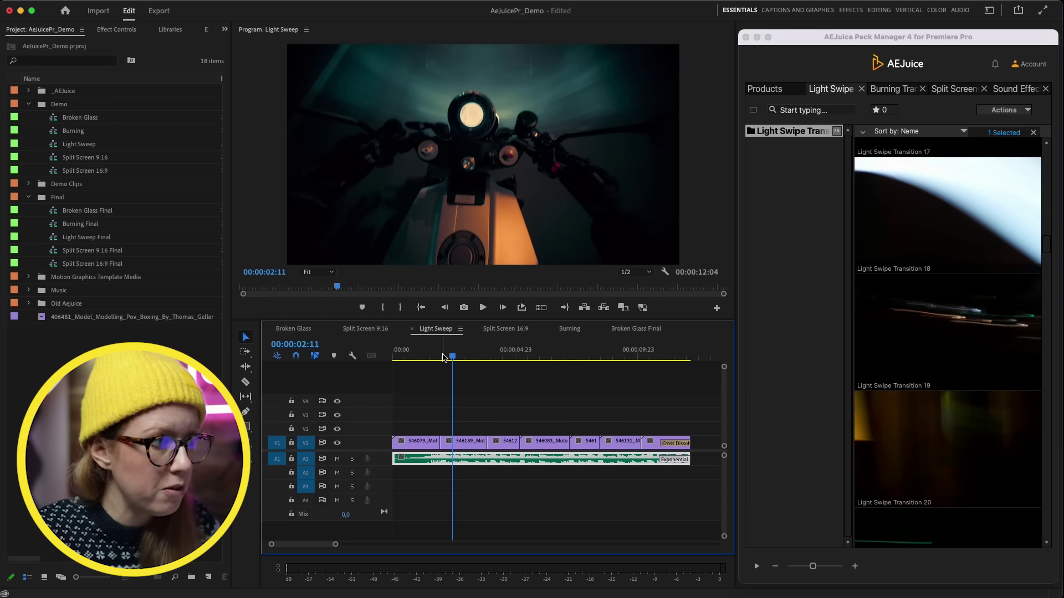
pyautogui.moveTo(443, 357); pyautogui.dragTo(437, 356)
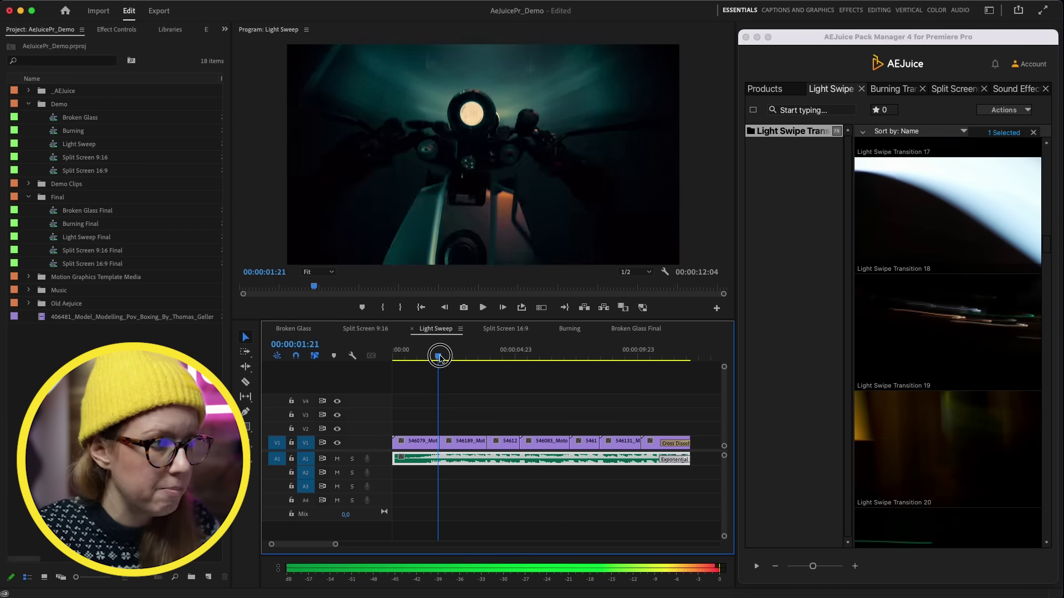
pyautogui.scroll(-15, 880, 388)
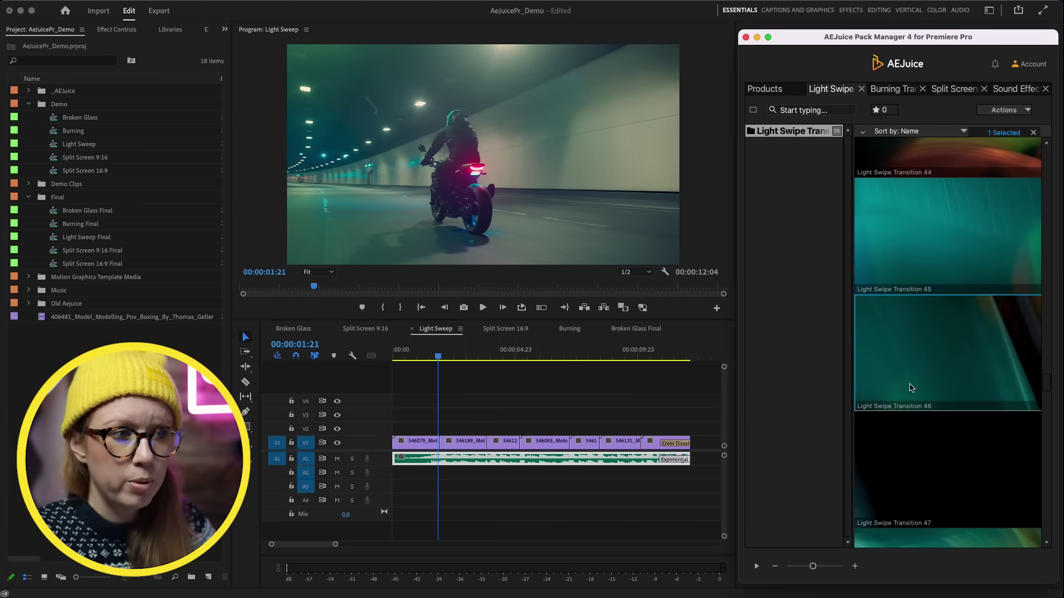
pyautogui.doubleClick(923, 373)
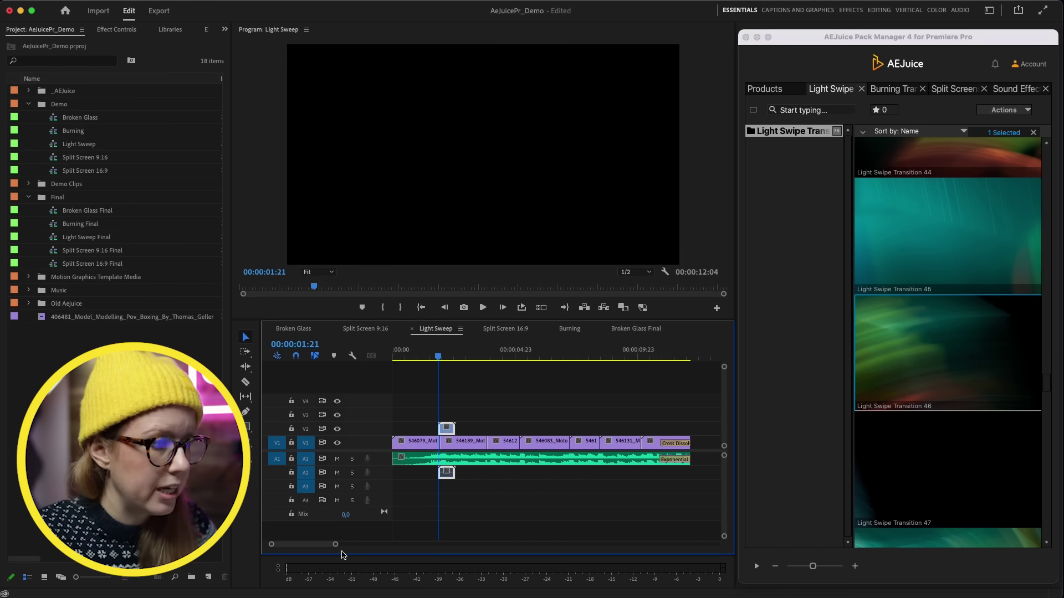
# Step: Zoom in, nudge Light Swipe Transition 46 a few frames left over the first cut, and play it
pyautogui.moveTo(338, 546); pyautogui.dragTo(309, 542)
pyautogui.moveTo(548, 428); pyautogui.dragTo(534, 428)
pyautogui.moveTo(535, 343)
pyautogui.mouseDown()
pyautogui.moveTo(520, 340)
pyautogui.moveTo(527, 344)
pyautogui.mouseUp()
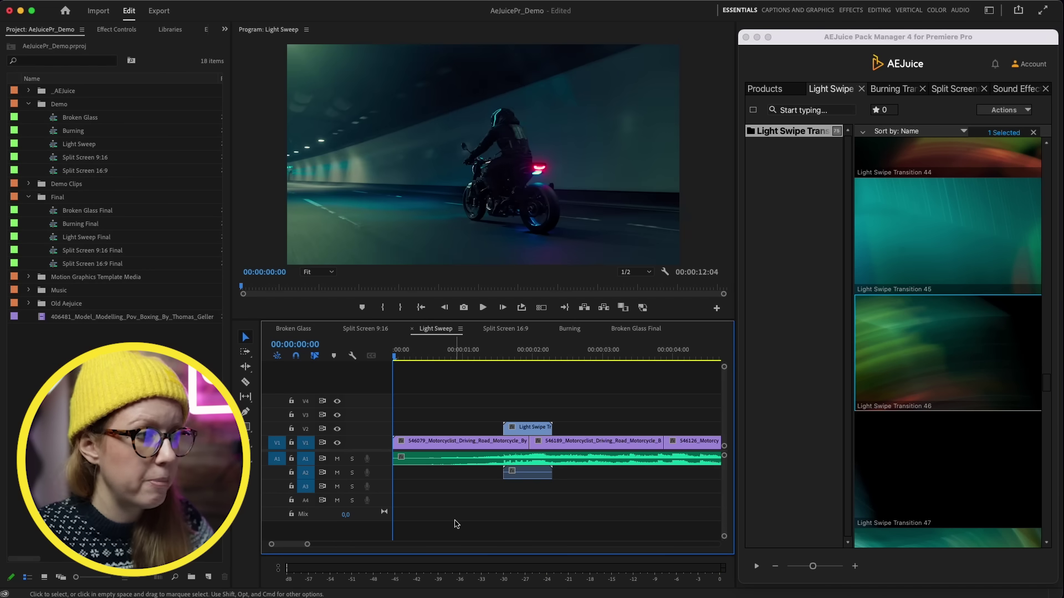
pyautogui.press('space')
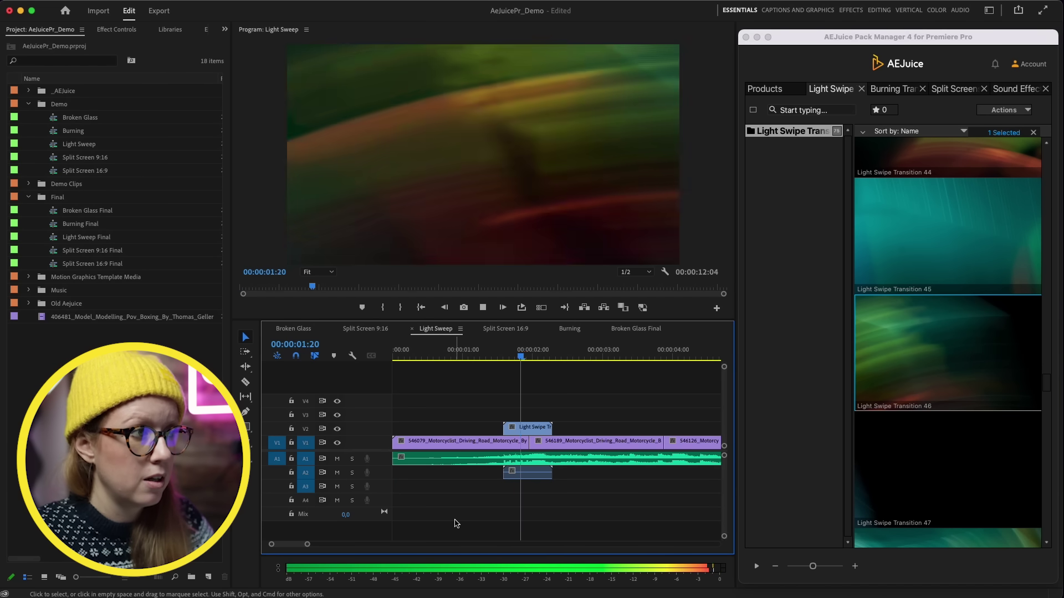